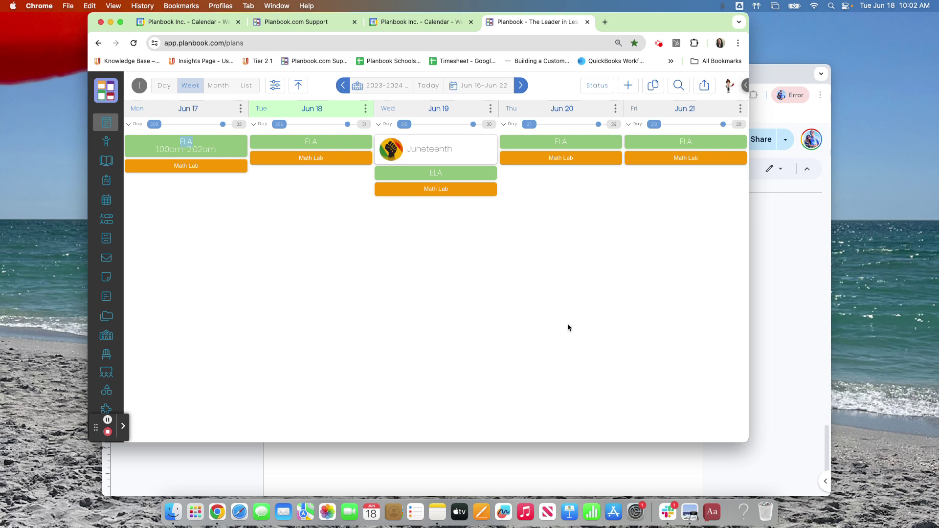
- Go to the Account page from the user settings avatar panel
left_click(730, 89)
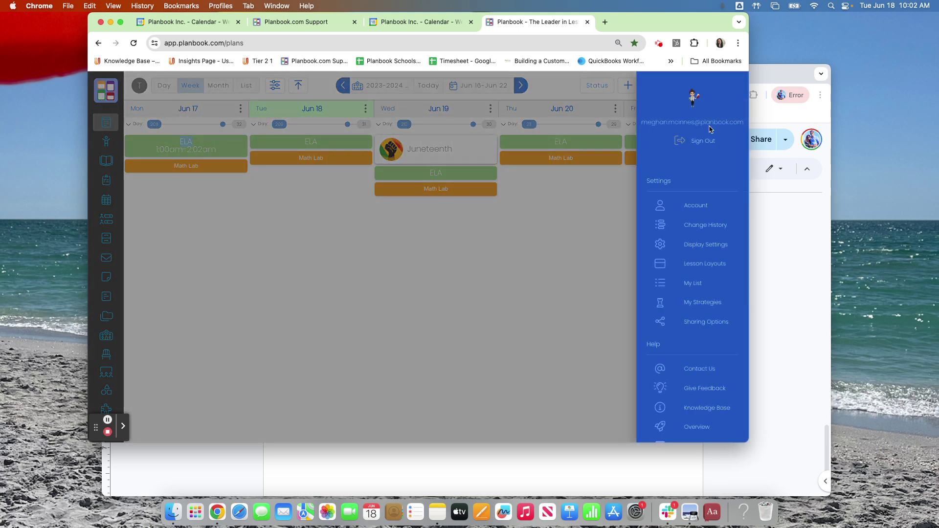
left_click(701, 208)
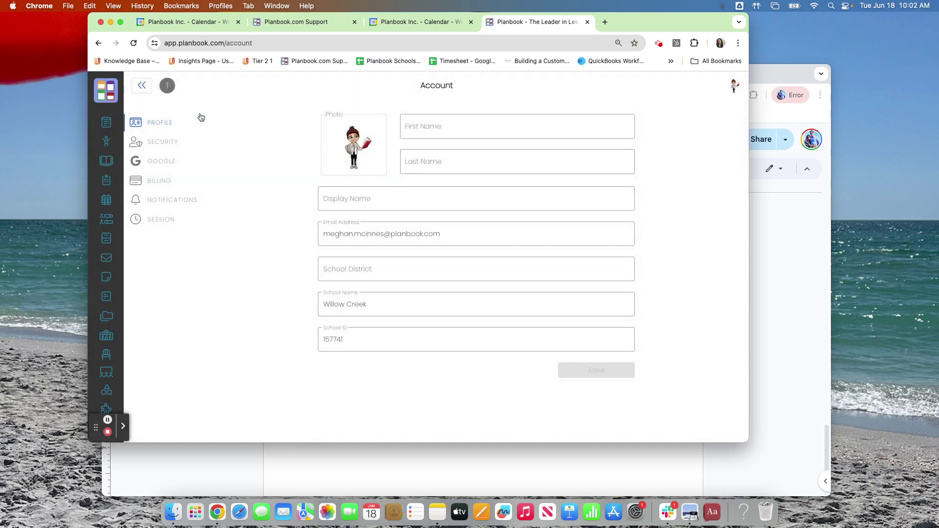
- On the Google tab, sign in with the planbook.com work account and approve all permissions
left_click(163, 164)
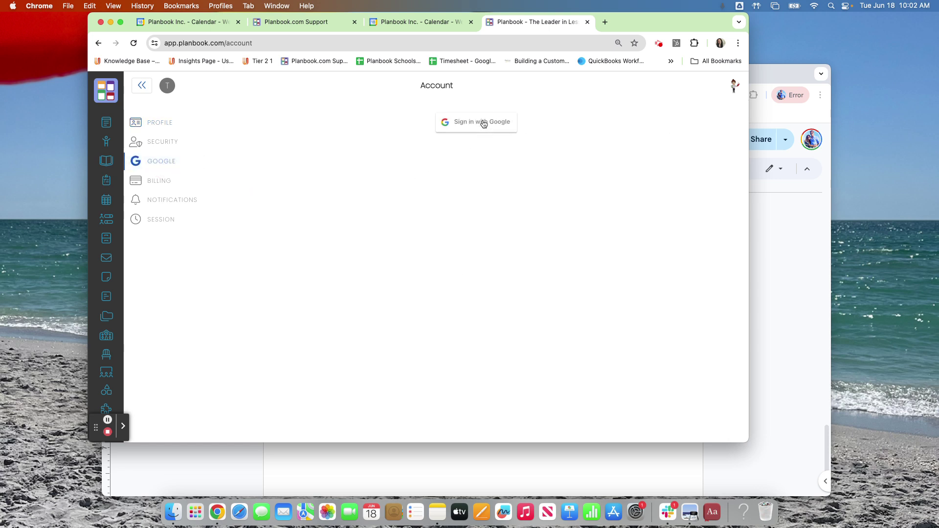
left_click(482, 123)
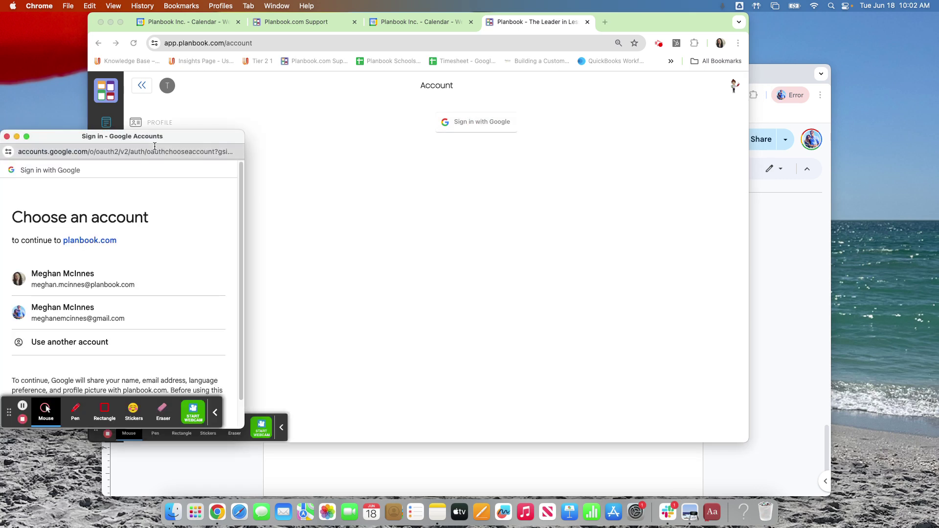
left_click_drag(181, 138, 245, 135)
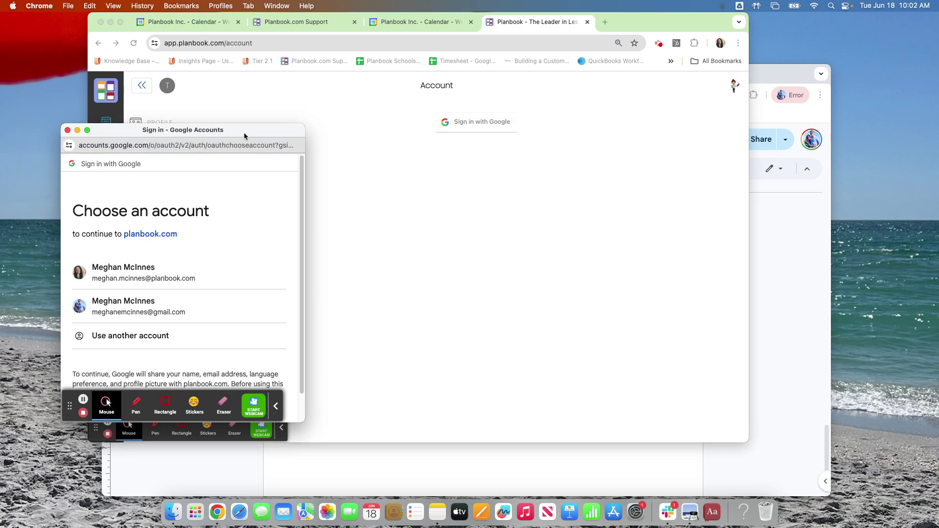
left_click(141, 270)
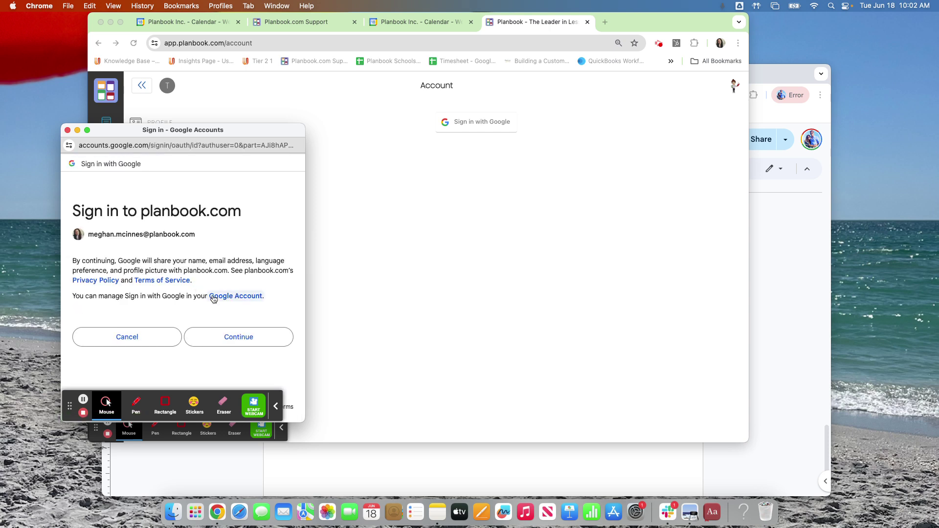
left_click(239, 341)
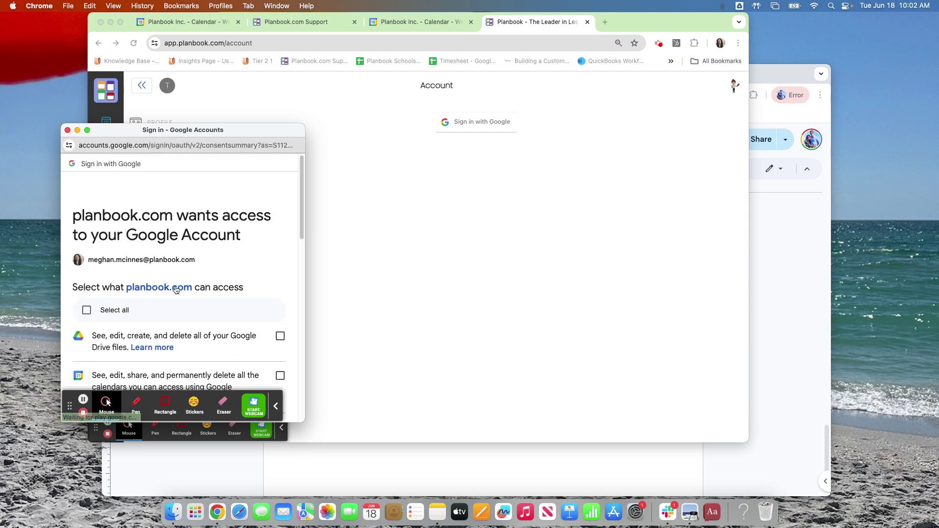
left_click(93, 312)
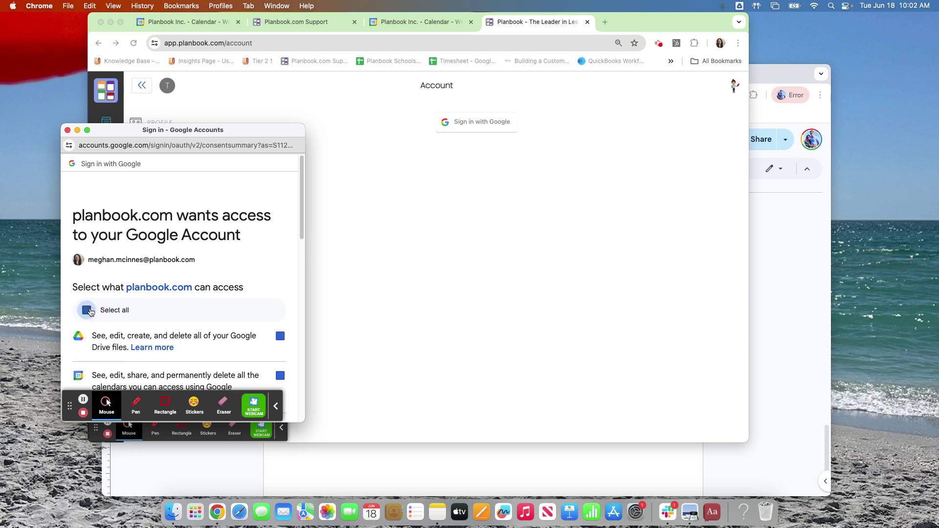
scroll(261, 270, "down", 2)
scroll(260, 273, "down", 4)
scroll(260, 276, "down", 2)
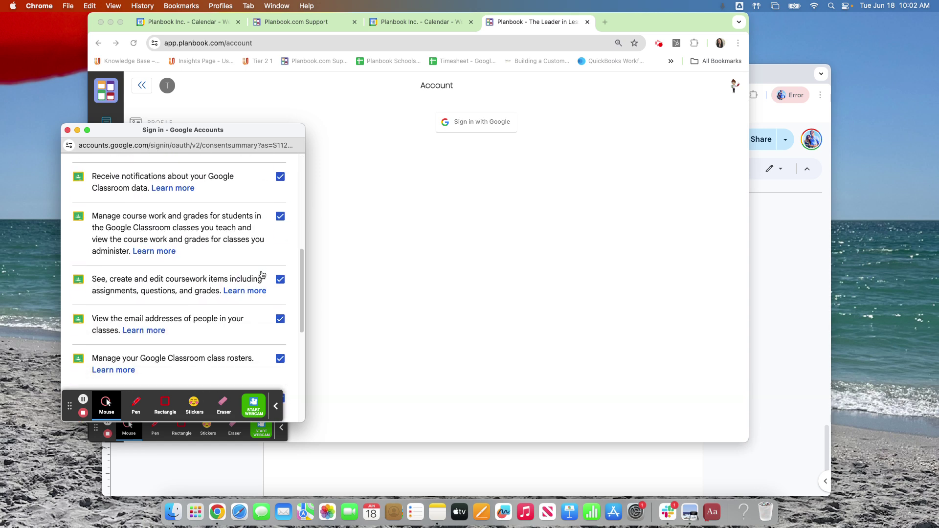
scroll(249, 250, "down", 1)
scroll(248, 246, "down", 2)
scroll(246, 251, "down", 2)
scroll(246, 253, "down", 2)
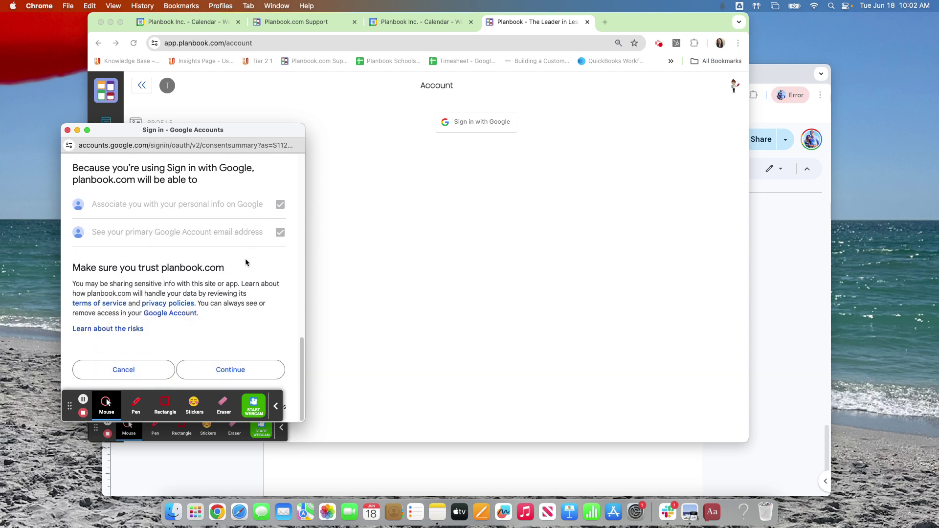
left_click(233, 367)
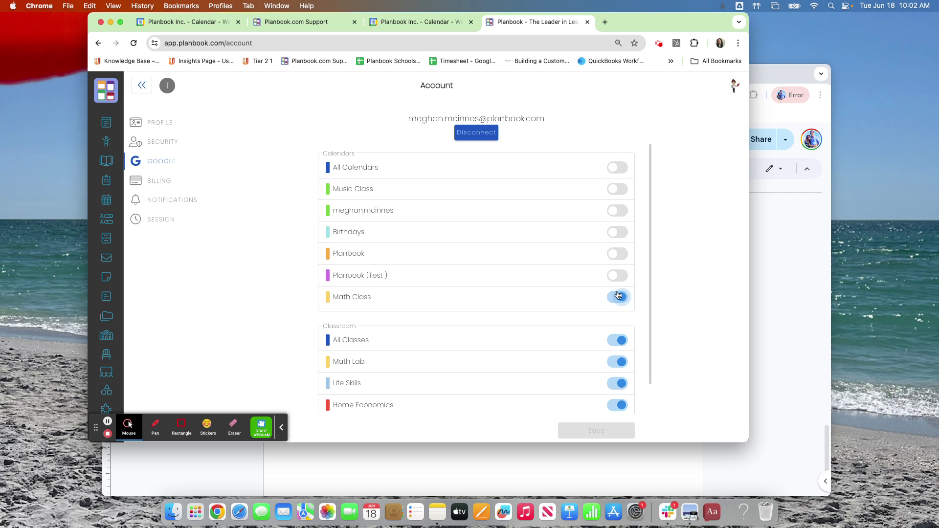
scroll(608, 269, "down", 1)
scroll(608, 269, "down", 1)
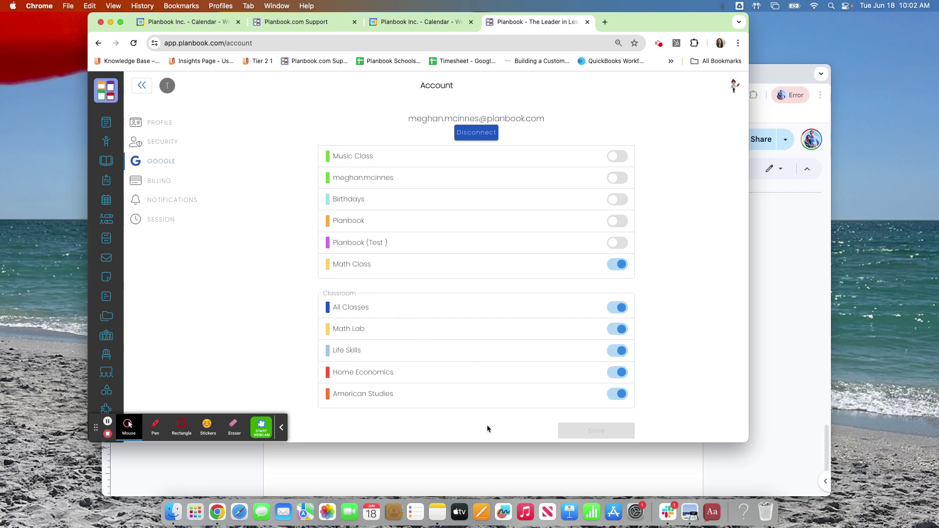
- Turn on the Math Class calendar sync and save the Google sync settings
left_click(623, 274)
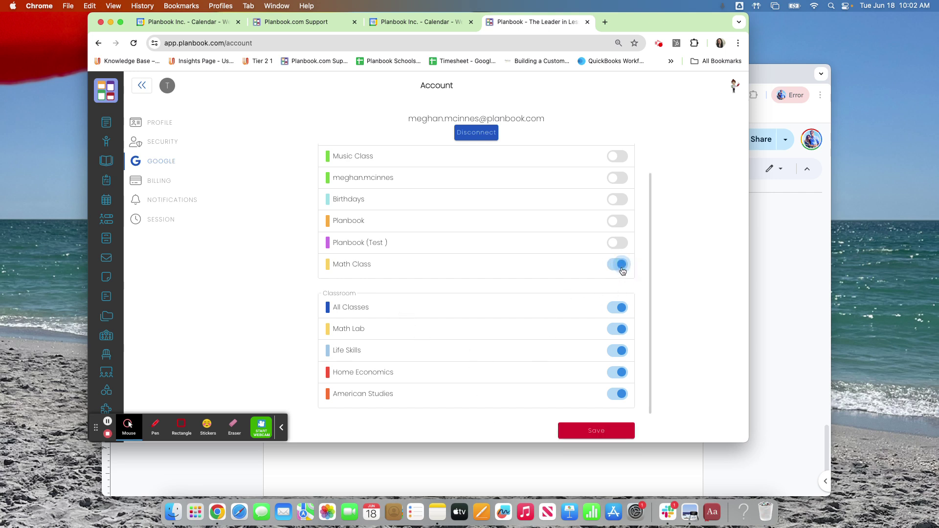
left_click(598, 435)
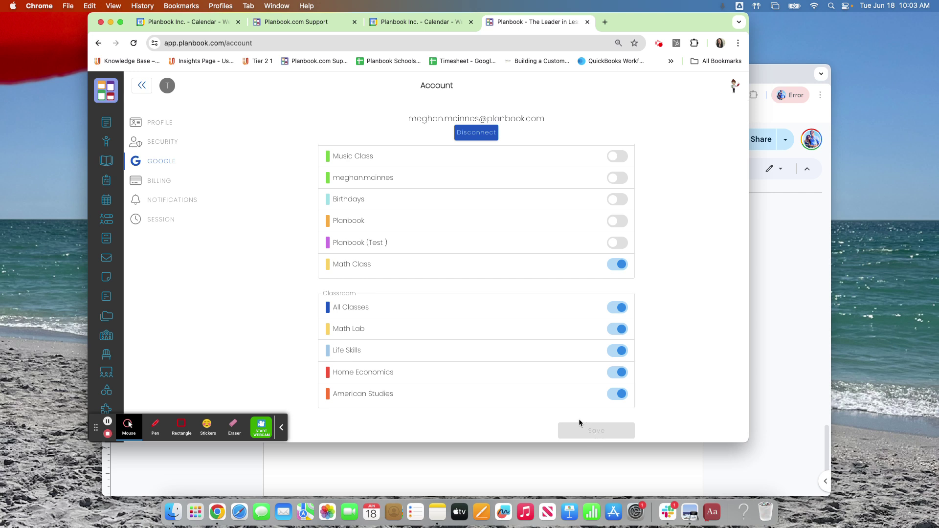
- Go to the Plans calendar, then to the Classes page
left_click(107, 125)
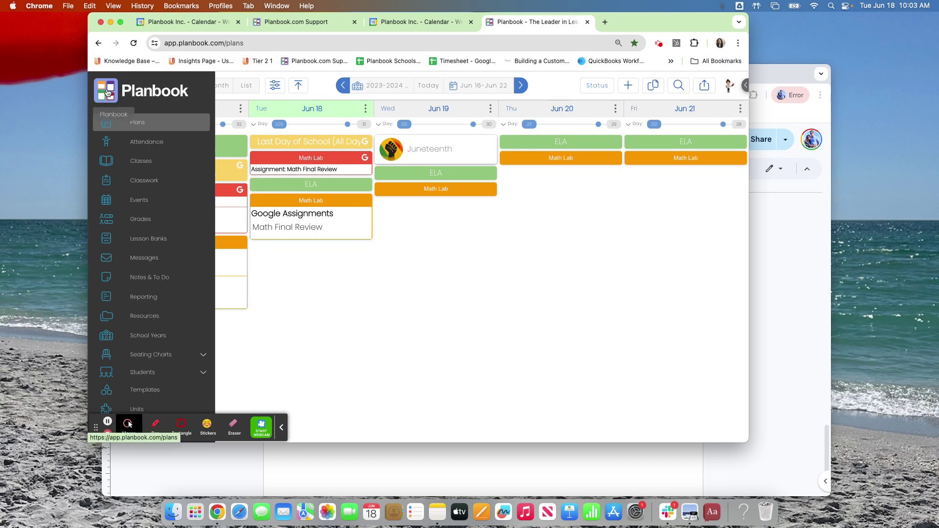
left_click(107, 162)
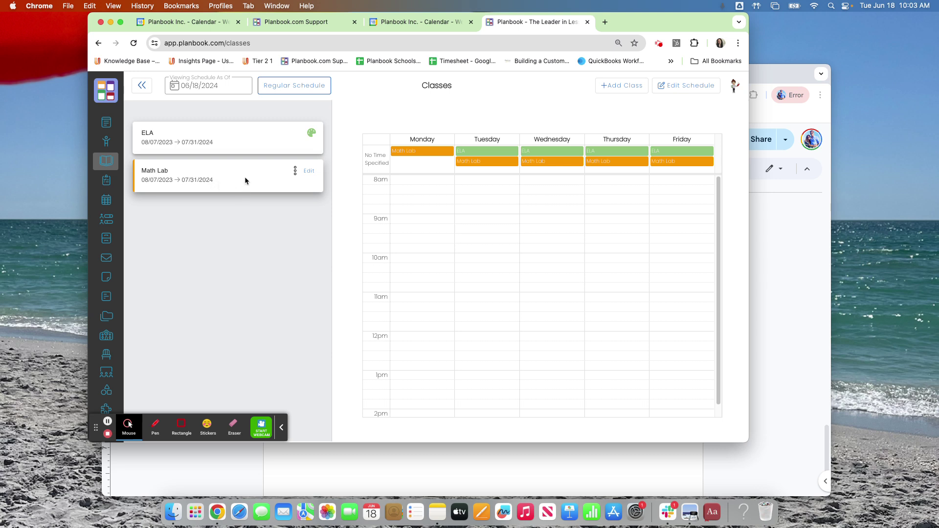
- Enable the Students chip in Math Lab's Google Class section and save the class
left_click(308, 171)
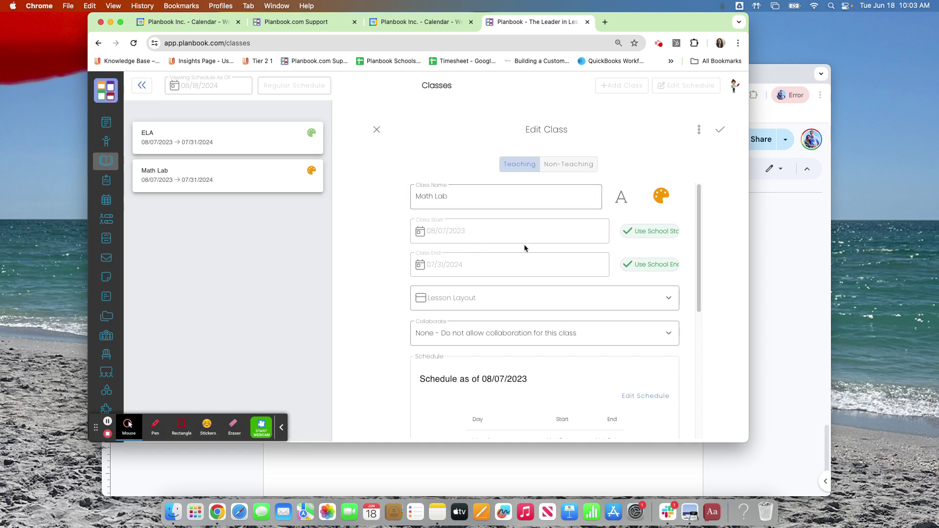
scroll(524, 245, "down", 5)
scroll(590, 299, "down", 2)
scroll(590, 299, "down", 1)
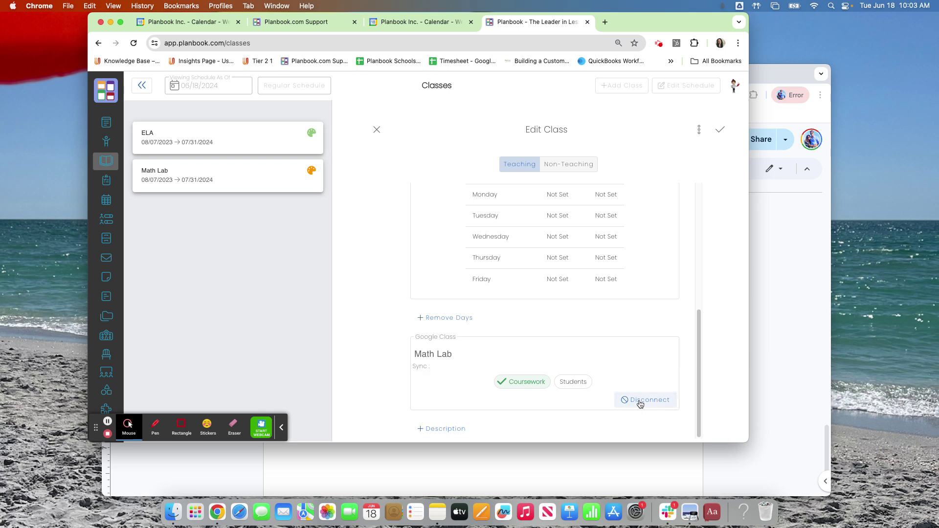
left_click(573, 382)
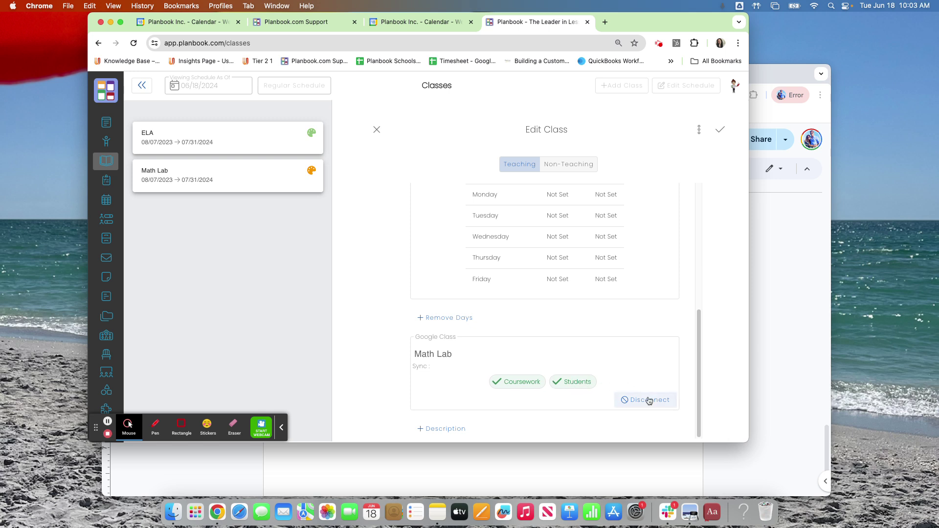
left_click(722, 131)
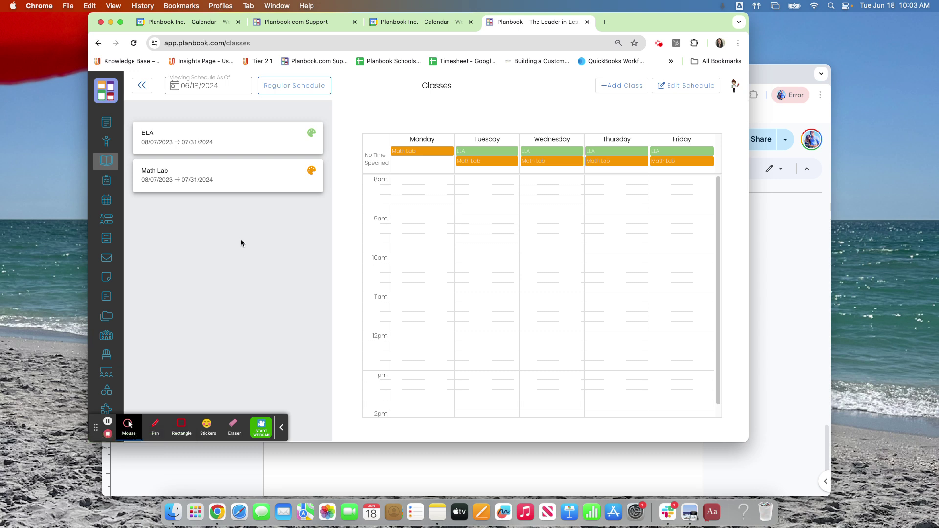
mouse_move(106, 218)
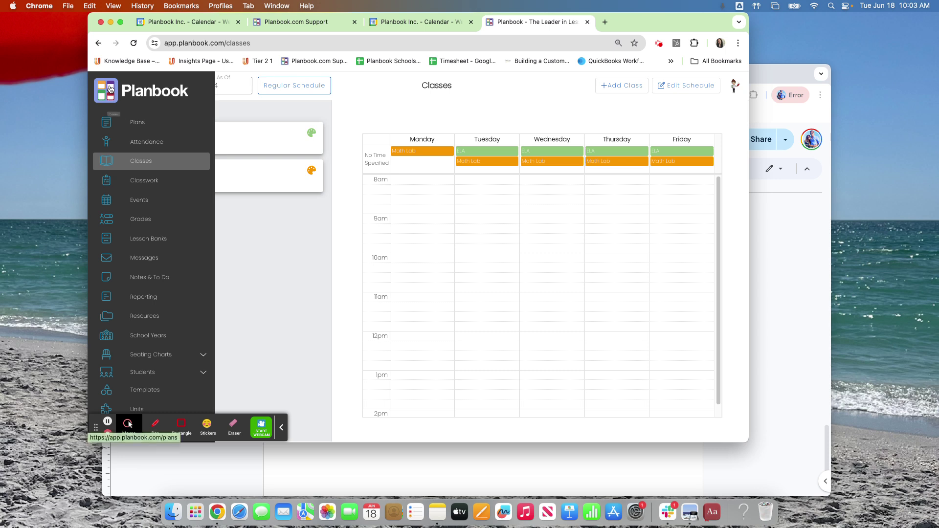
- Open Grades with the Math Lab class and All Periods selected
left_click(122, 220)
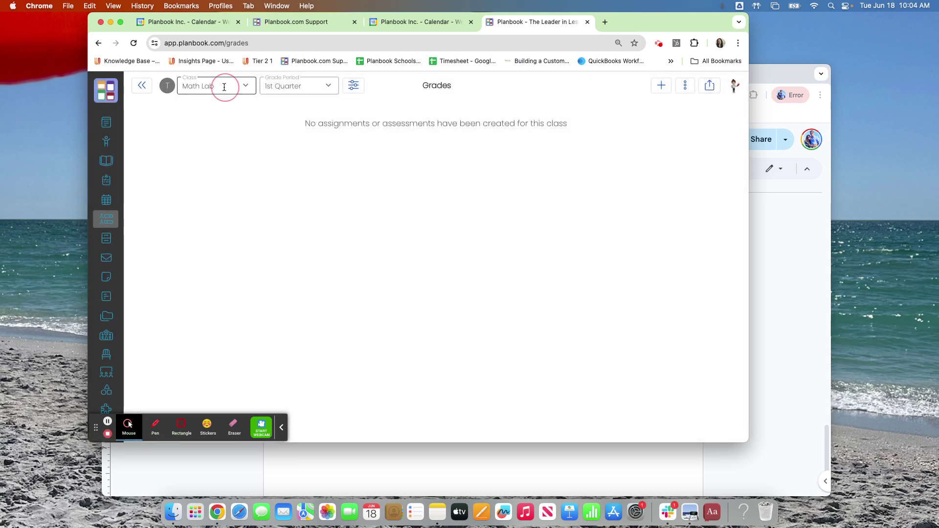
left_click(226, 88)
left_click(209, 177)
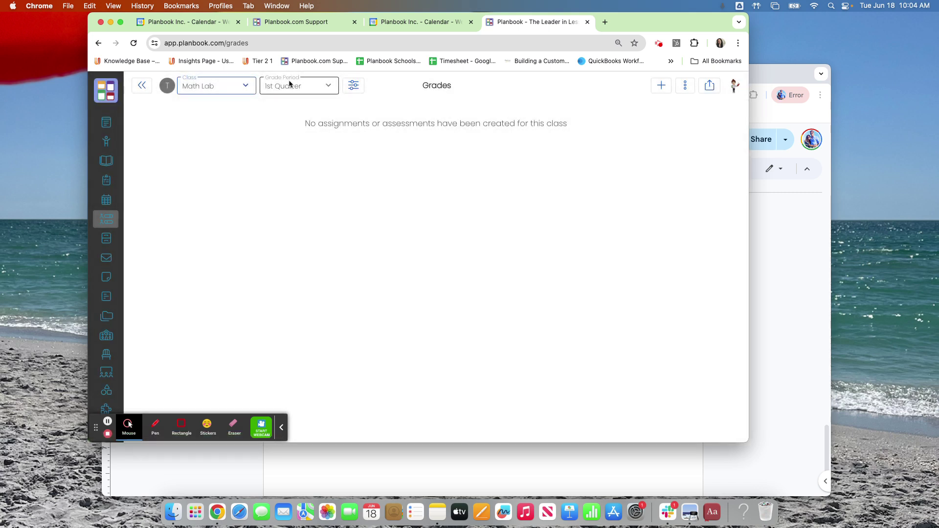
left_click(289, 84)
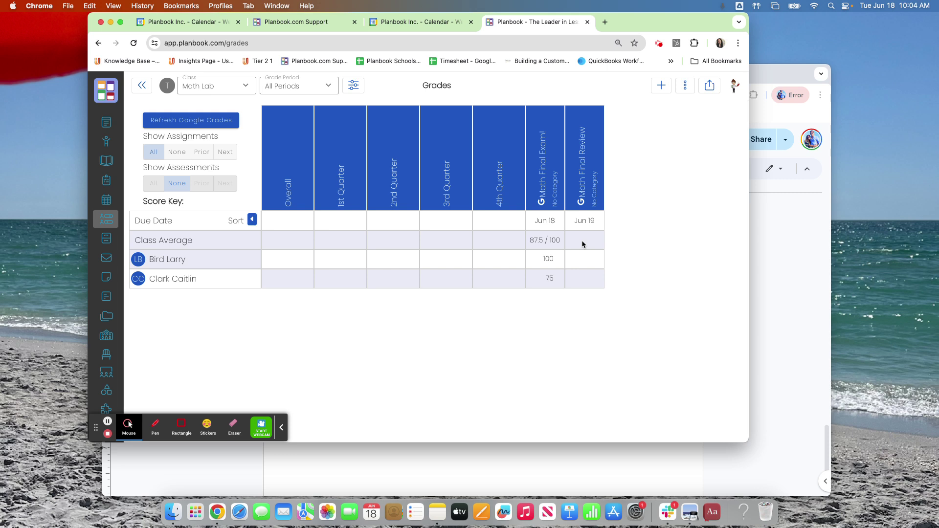
- Grade the first student 90 exam and 88 4th Quarter, the second 79, then go to Plans
left_click(547, 259)
left_click(519, 263)
type("90")
left_click(491, 262)
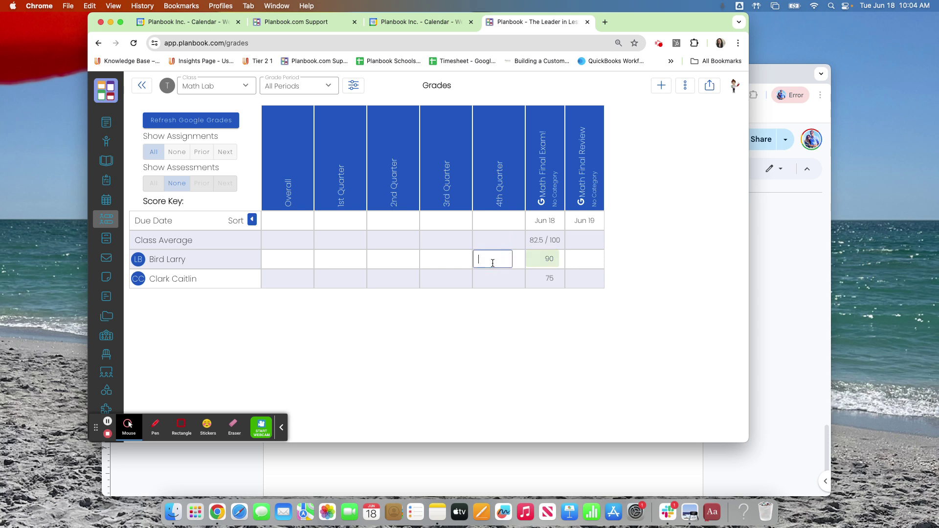
type("88")
left_click(547, 277)
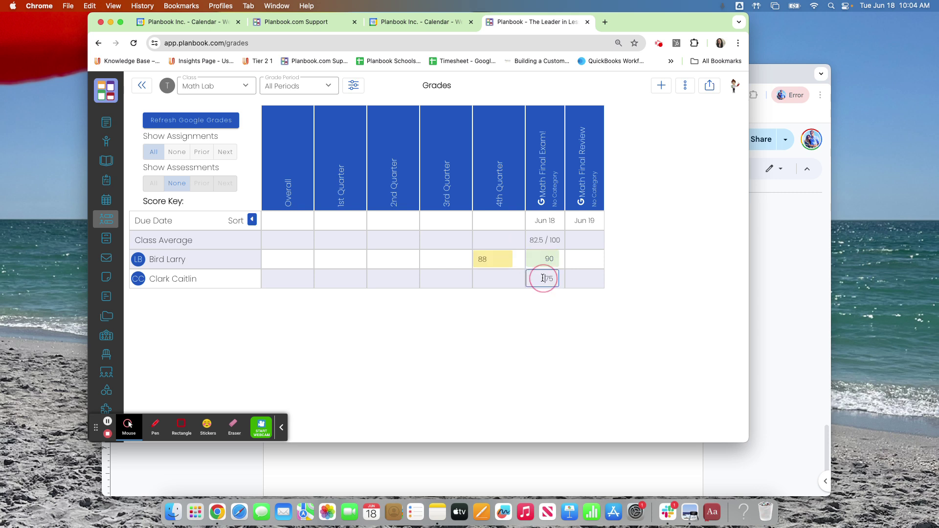
left_click(546, 278)
left_click(492, 278)
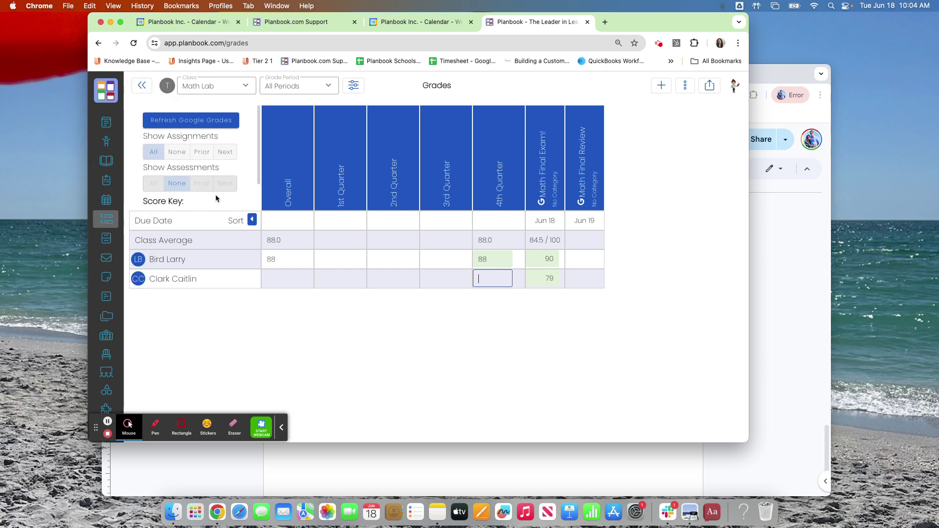
left_click(108, 125)
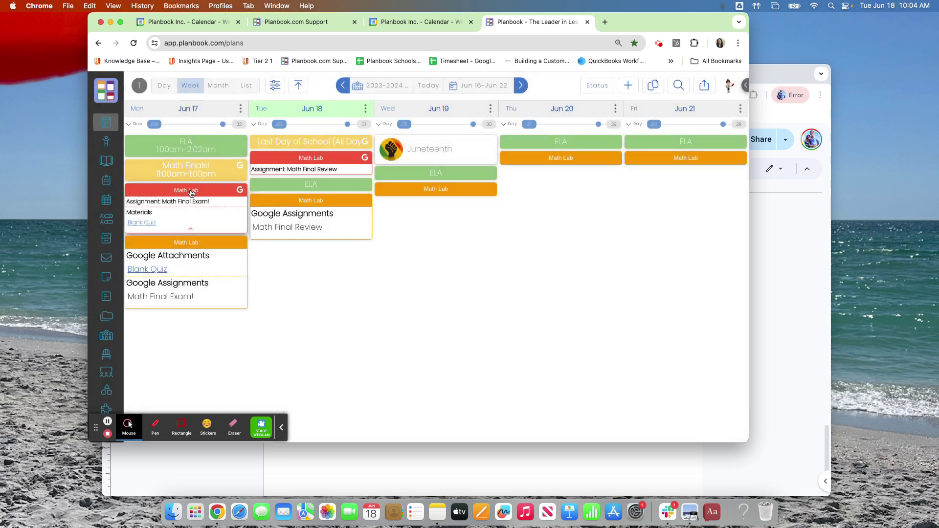
- View a calendar lesson's synced assignment in Google Classroom, then return to the Planbook tab
left_click(291, 208)
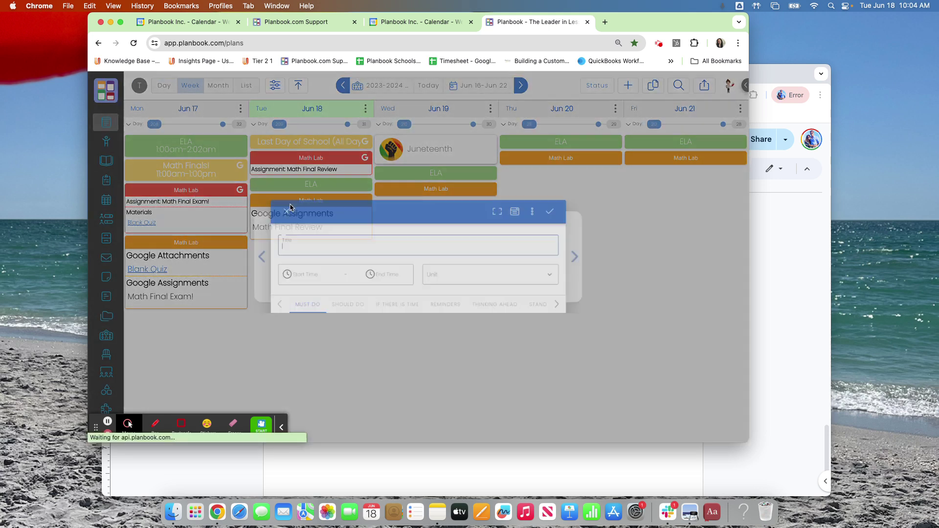
left_click(258, 122)
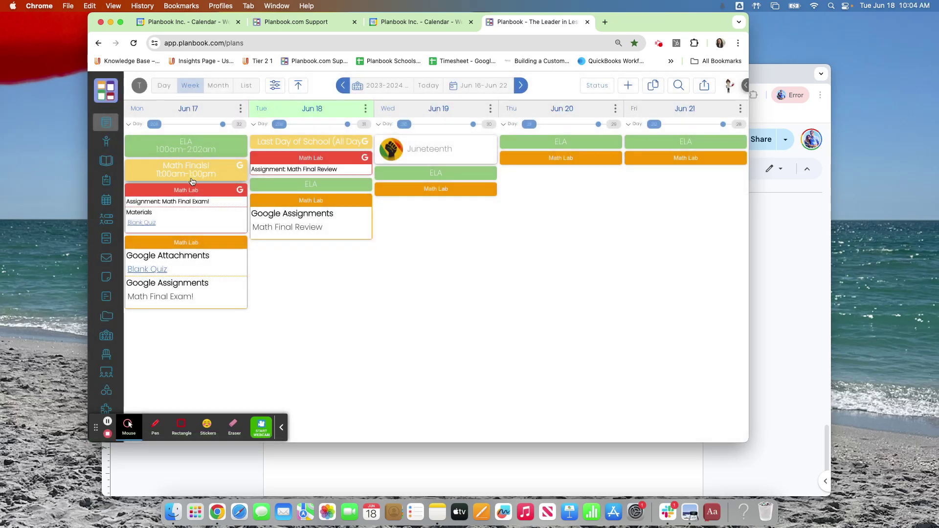
left_click(177, 197)
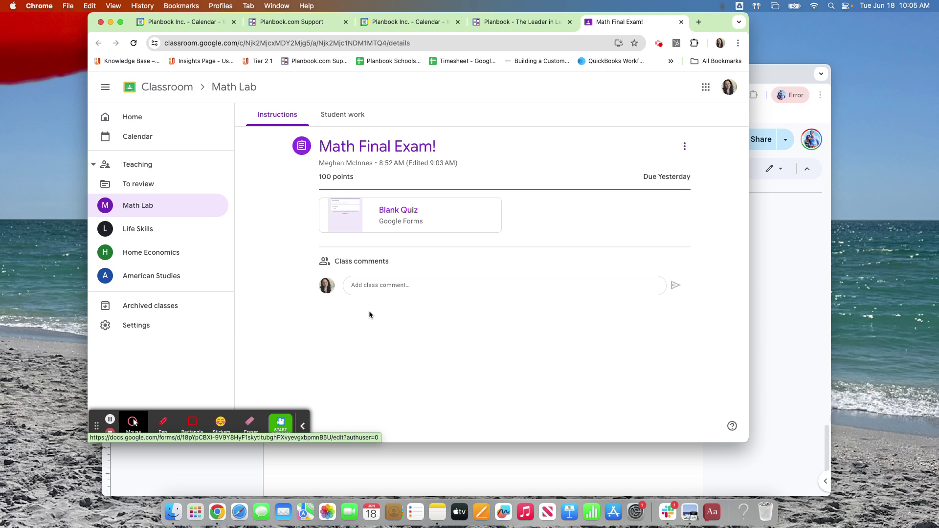
left_click(541, 23)
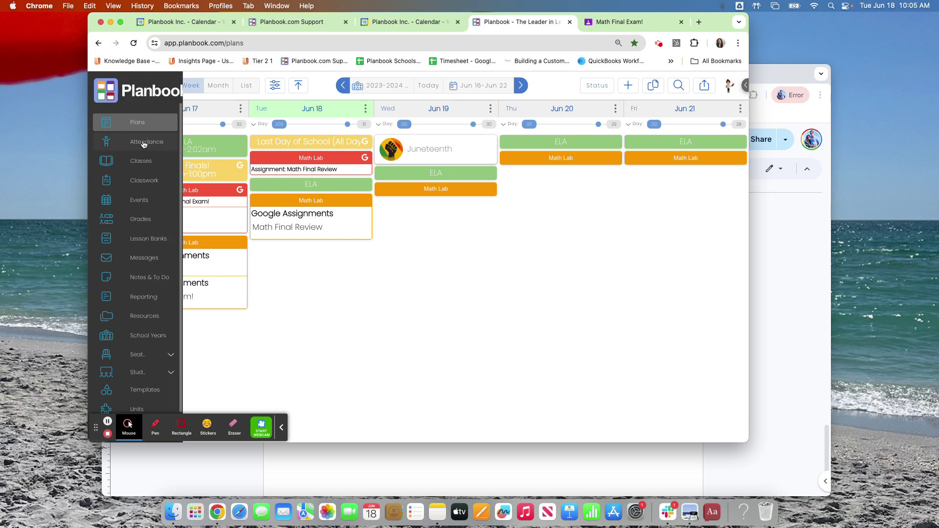
- Create a Math Lab classwork item titled Test dated 06/19/2024, then reopen it for editing
left_click(144, 181)
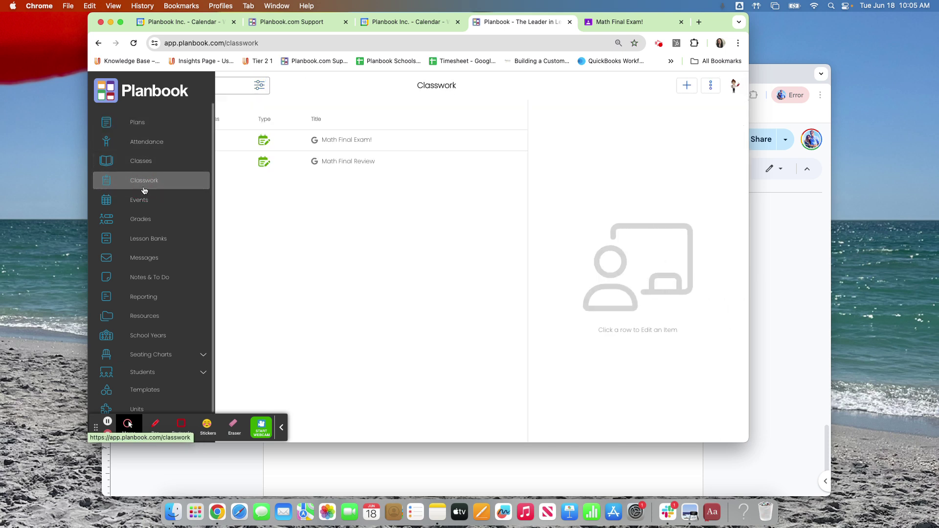
left_click(683, 88)
left_click(496, 173)
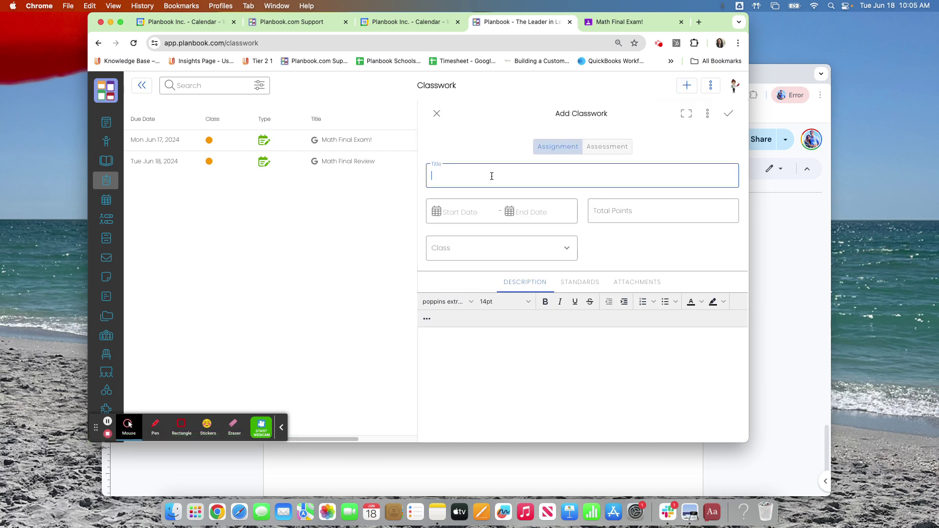
type("Test")
left_click(461, 213)
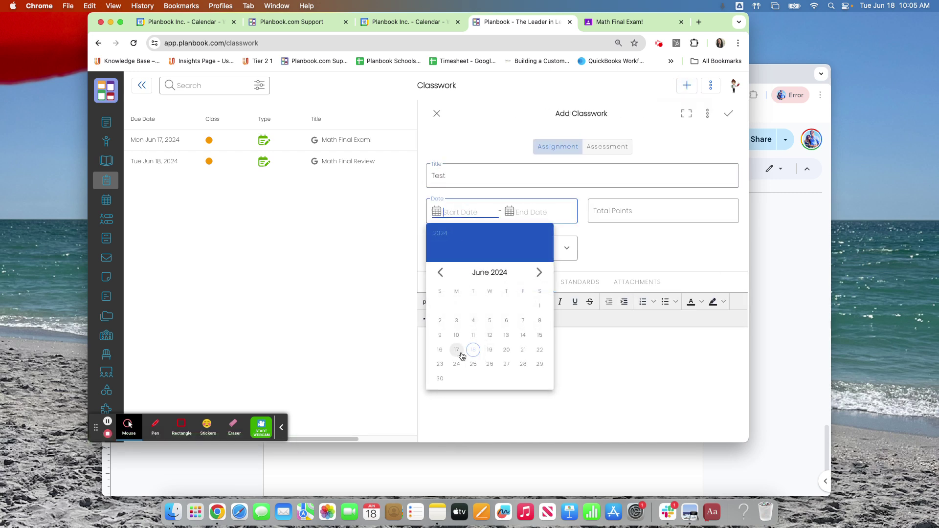
left_click(489, 350)
left_click(523, 252)
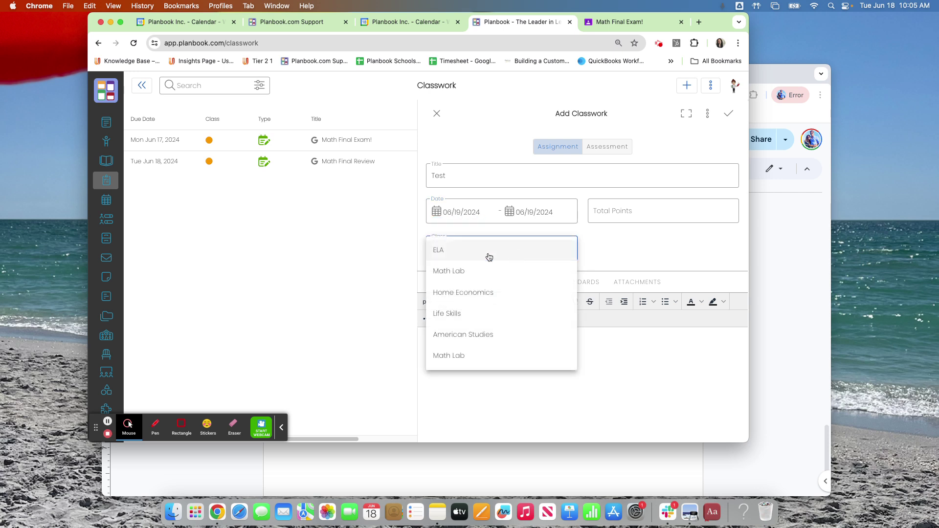
left_click(449, 356)
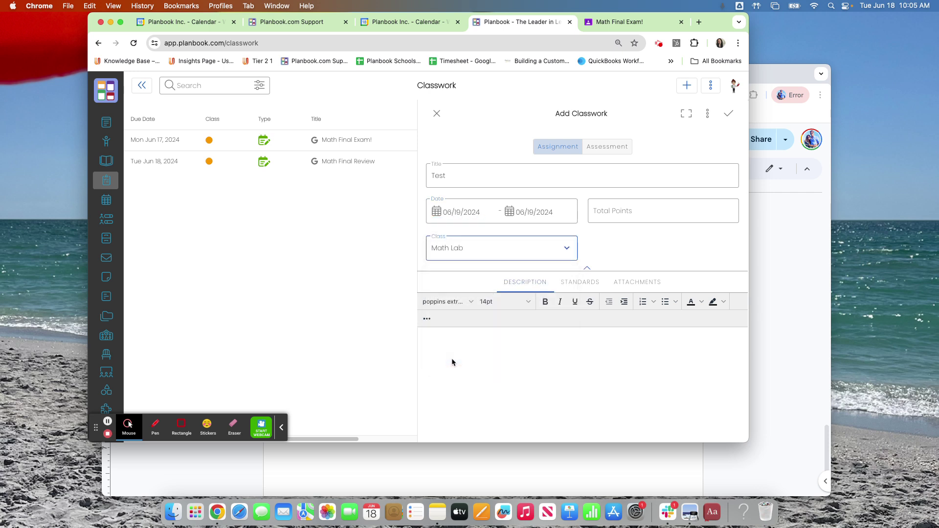
left_click(727, 118)
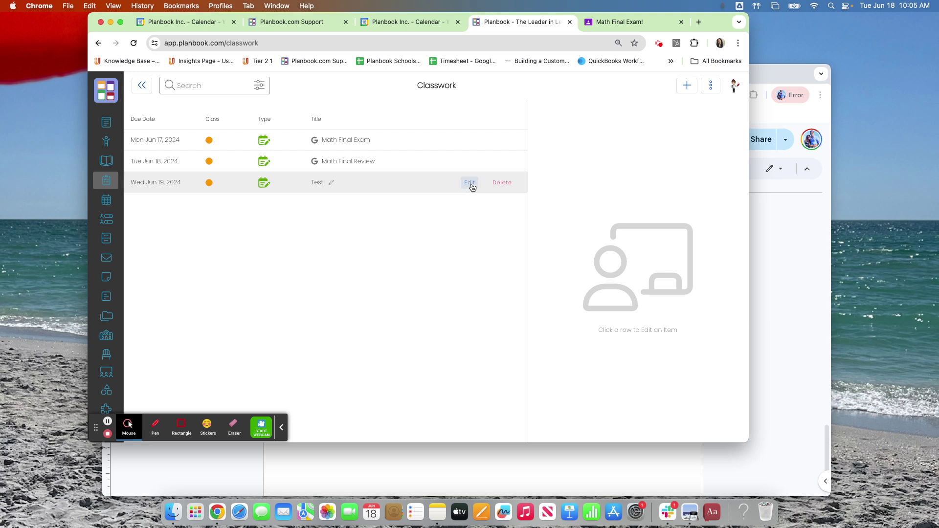
left_click(469, 183)
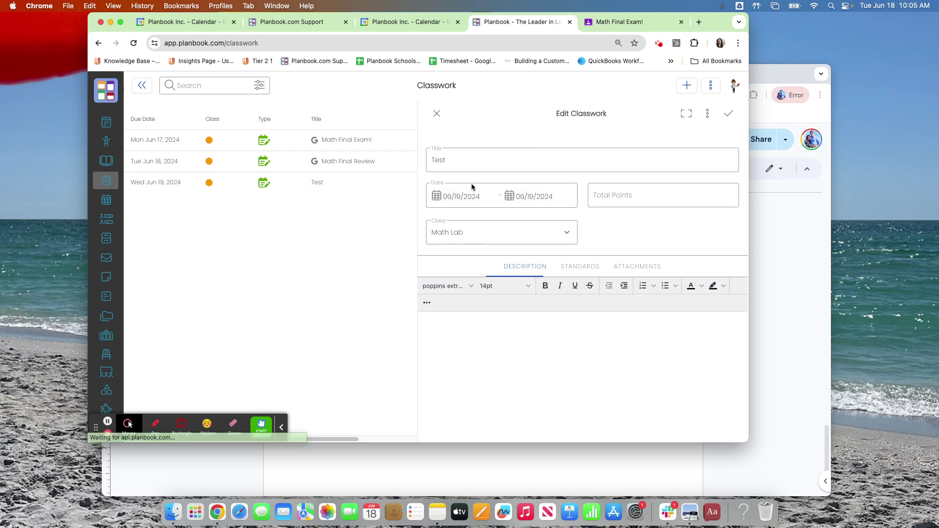
- Transfer Test to the Math Lab Google class using the Actions menu
left_click(707, 118)
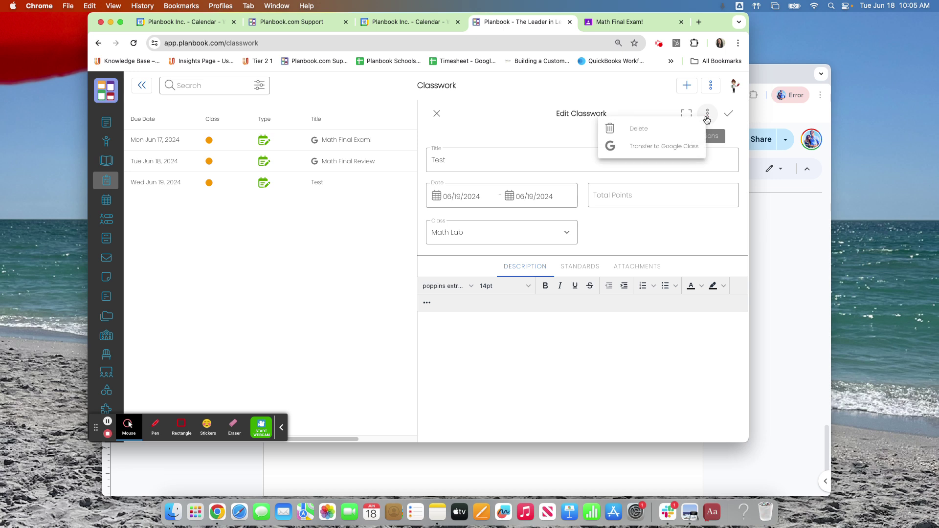
left_click(655, 146)
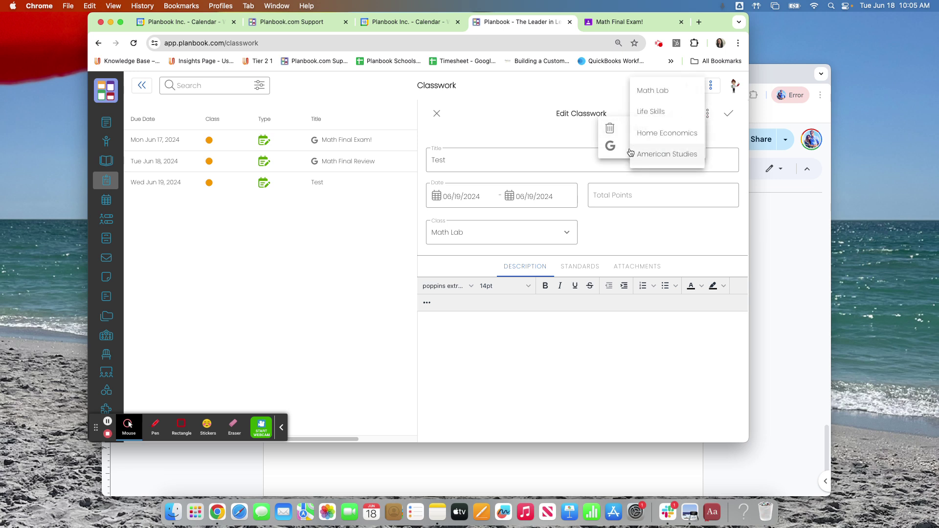
left_click(651, 93)
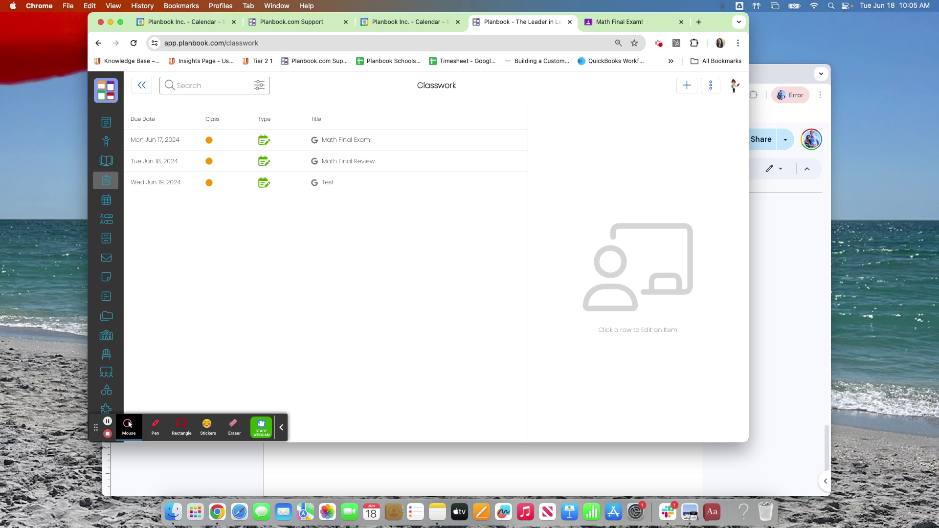
- Back on the weekly calendar, check the Jun 20 Math Lab lesson's Google Drive picker, attaching nothing
left_click(107, 126)
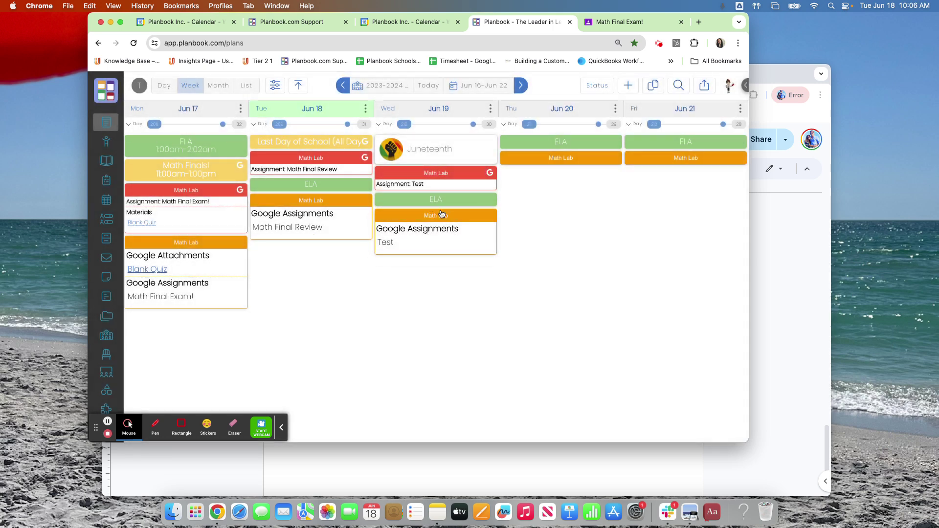
left_click(524, 159)
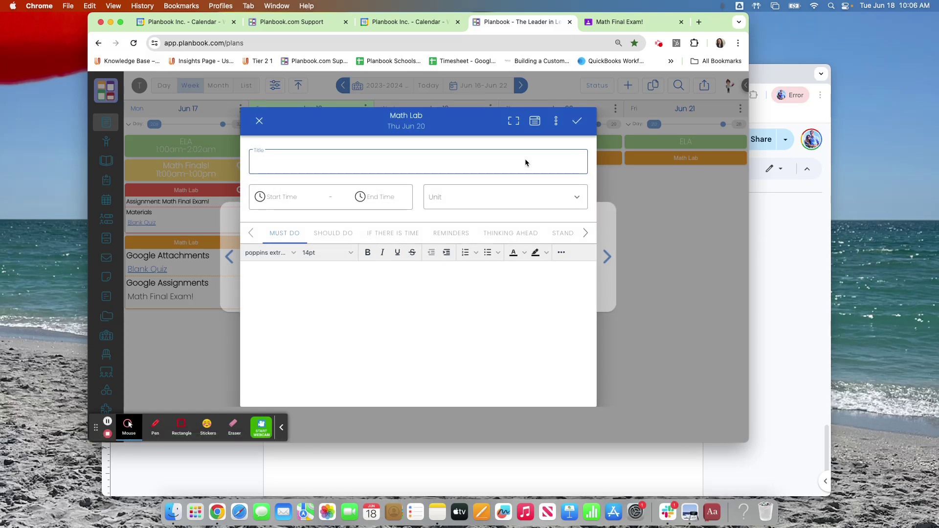
left_click(583, 234)
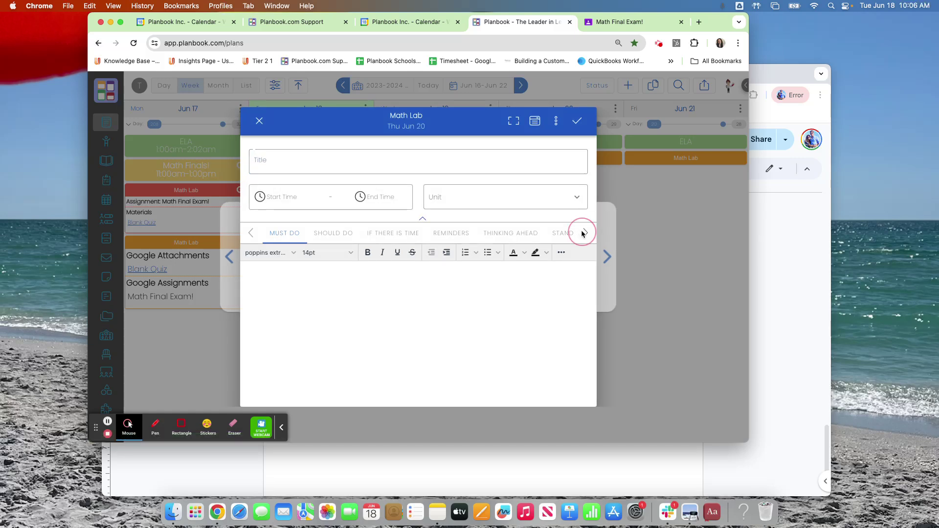
left_click(485, 235)
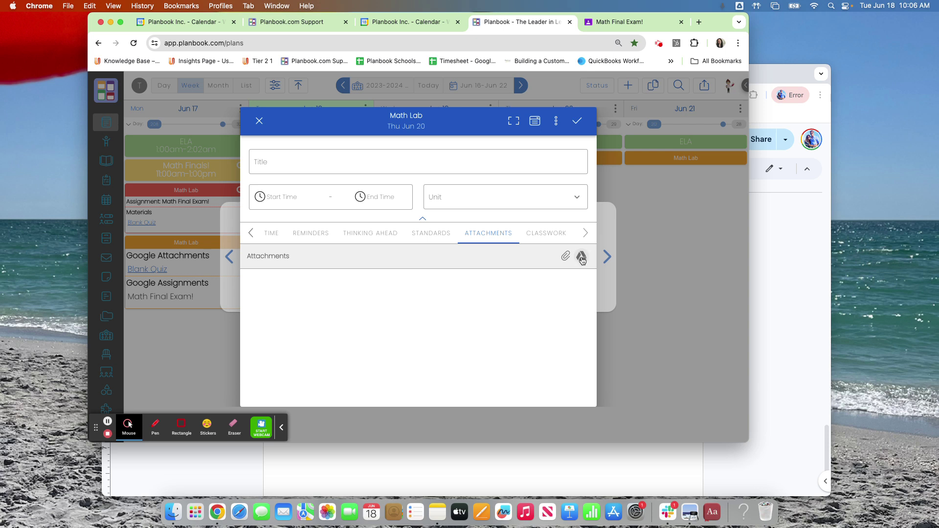
left_click(581, 256)
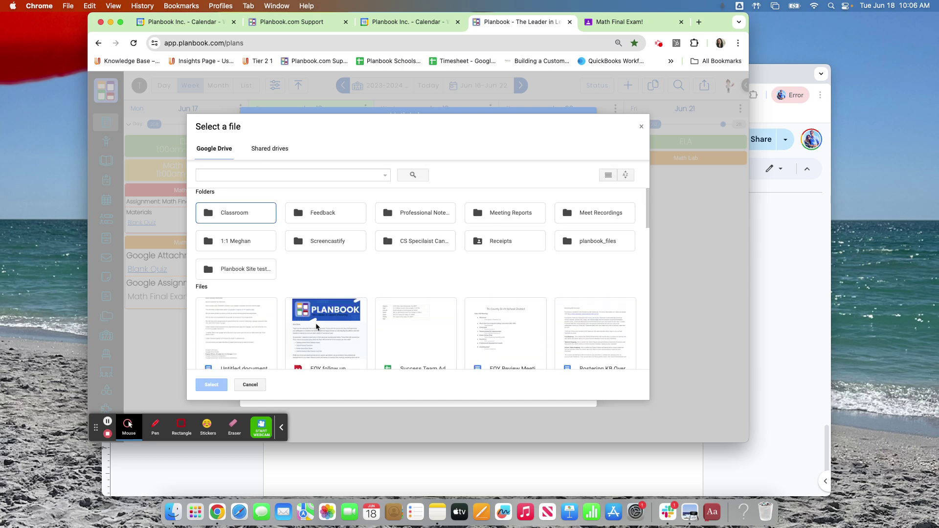
left_click(641, 127)
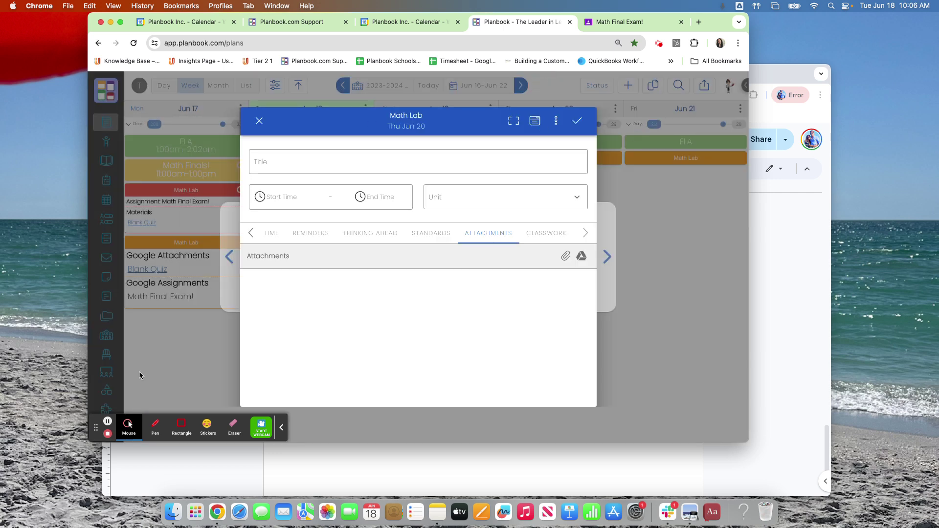
left_click(259, 121)
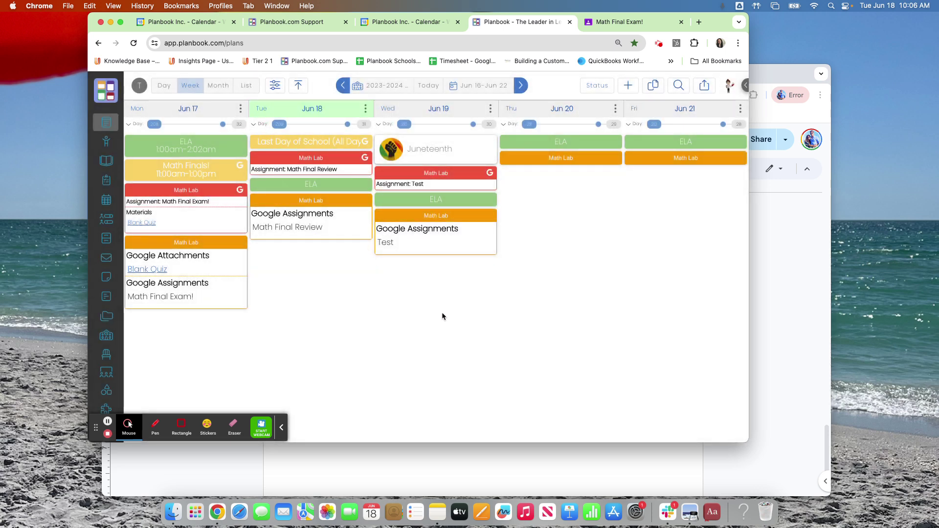
- Start a Send To export with Google Docs as the destination and Day layout
left_click(705, 90)
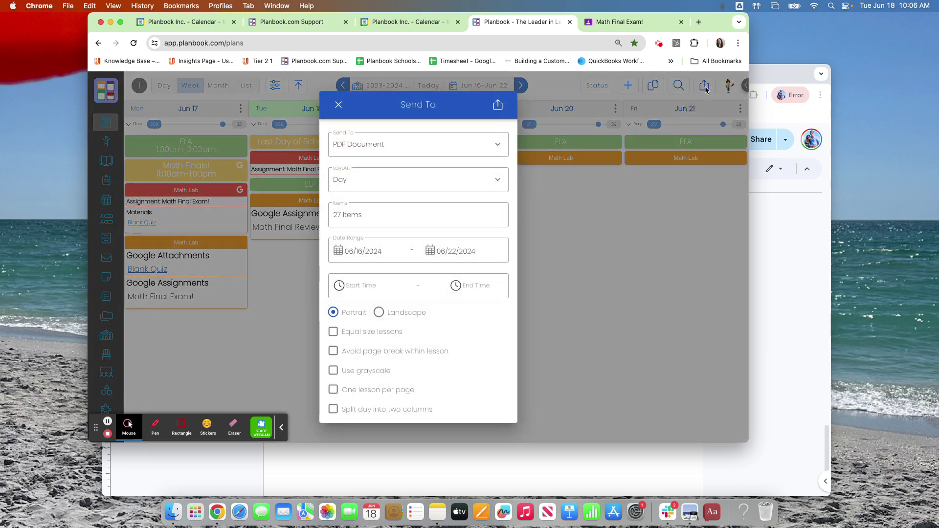
left_click(361, 145)
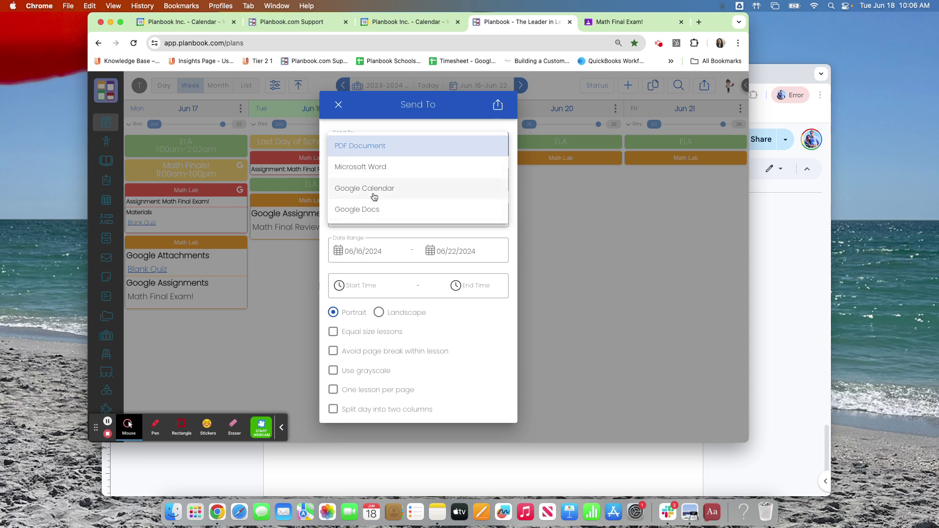
left_click(373, 211)
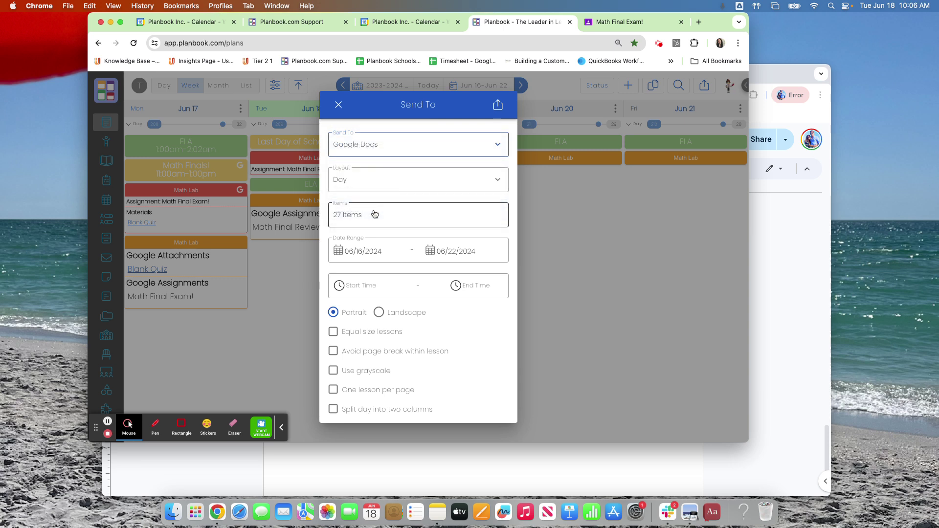
left_click(374, 182)
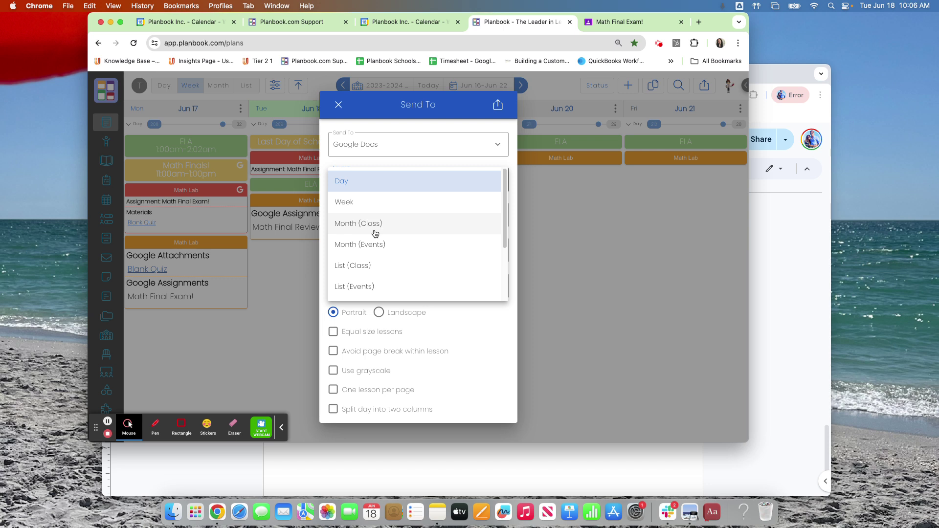
left_click(421, 163)
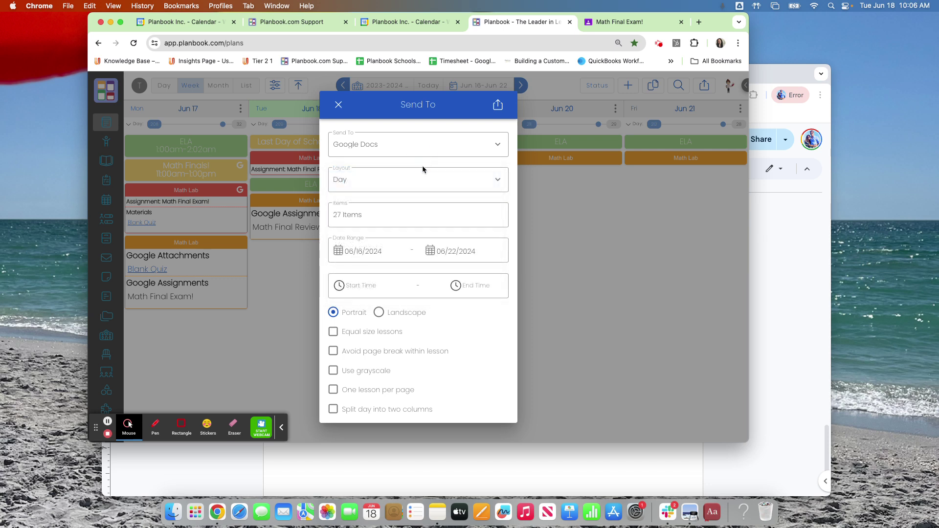
- Limit the export to Assignments, Attachments, Google Events and Linked Unit Details, then send it
left_click(388, 217)
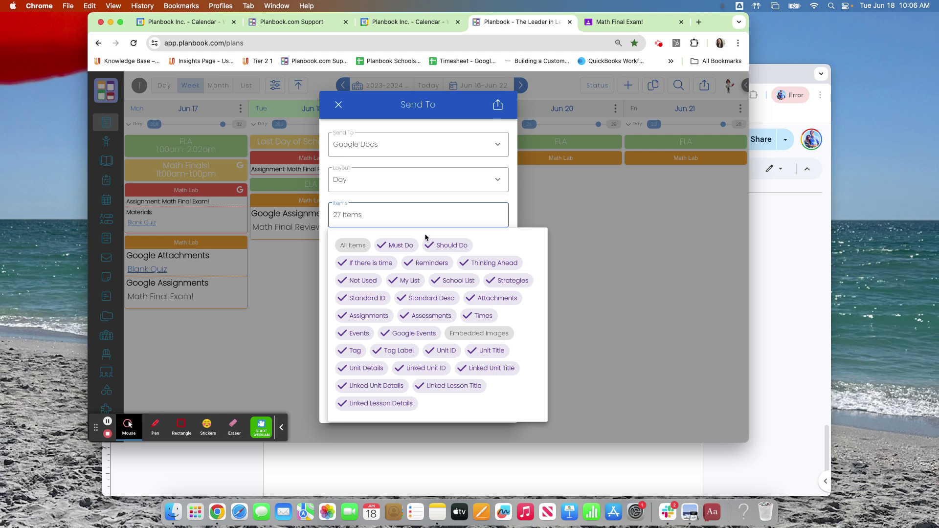
left_click(356, 246)
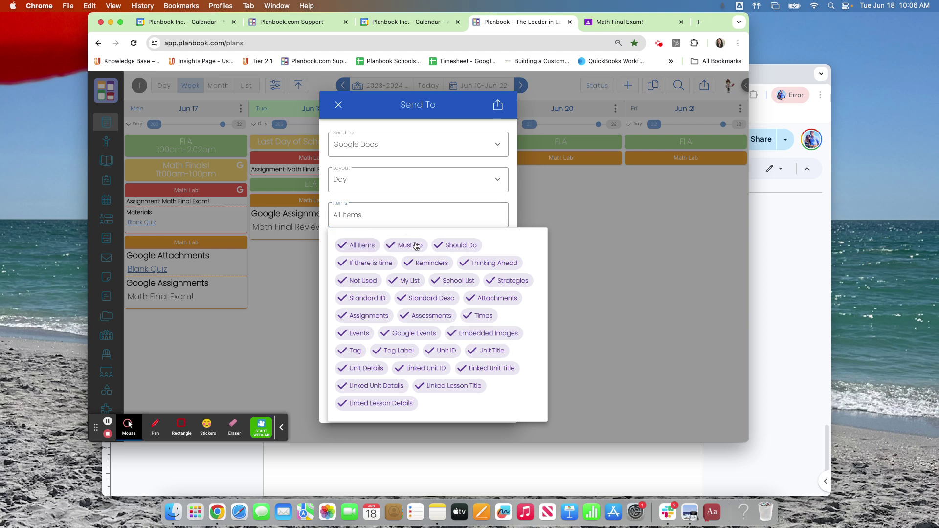
left_click(359, 246)
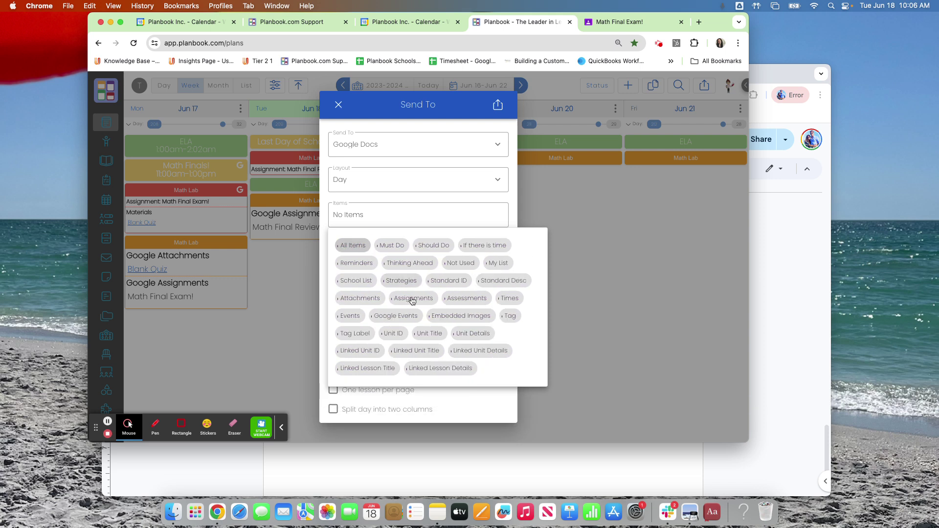
left_click(401, 300)
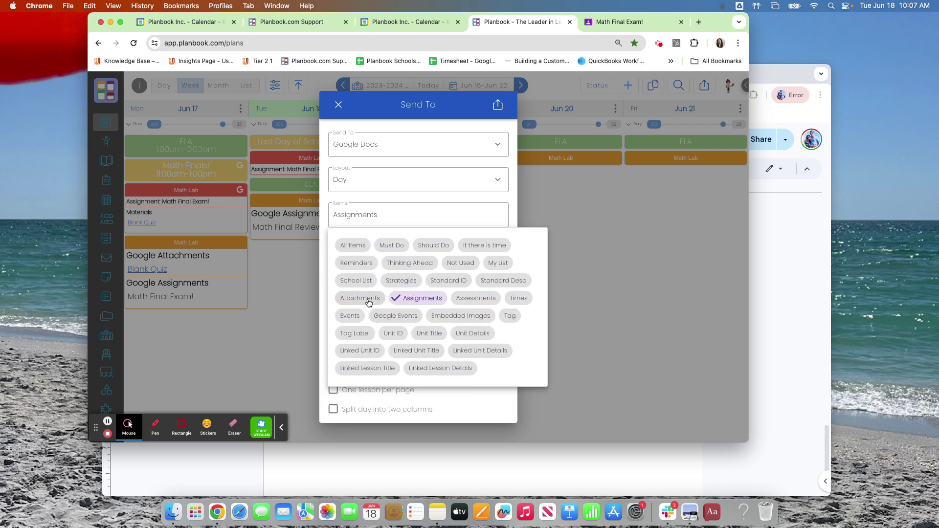
left_click(360, 298)
left_click(441, 318)
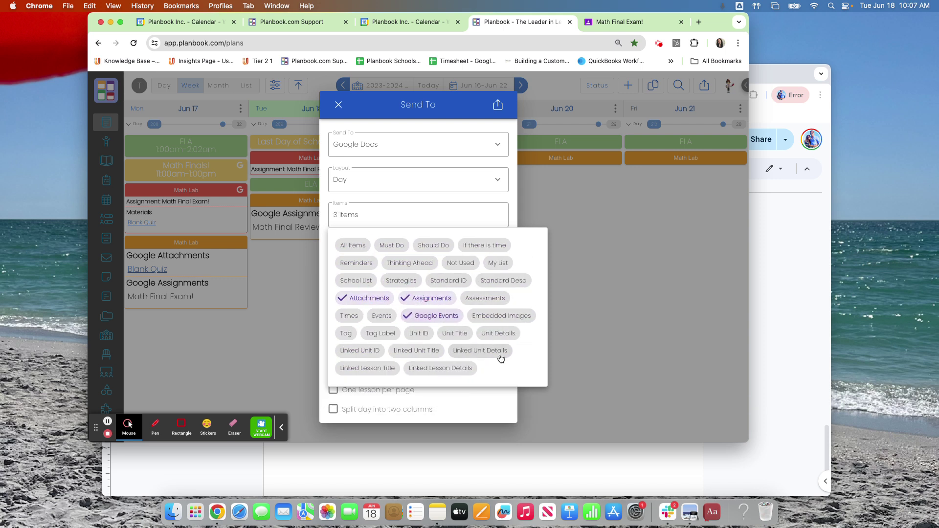
left_click(479, 351)
left_click(505, 219)
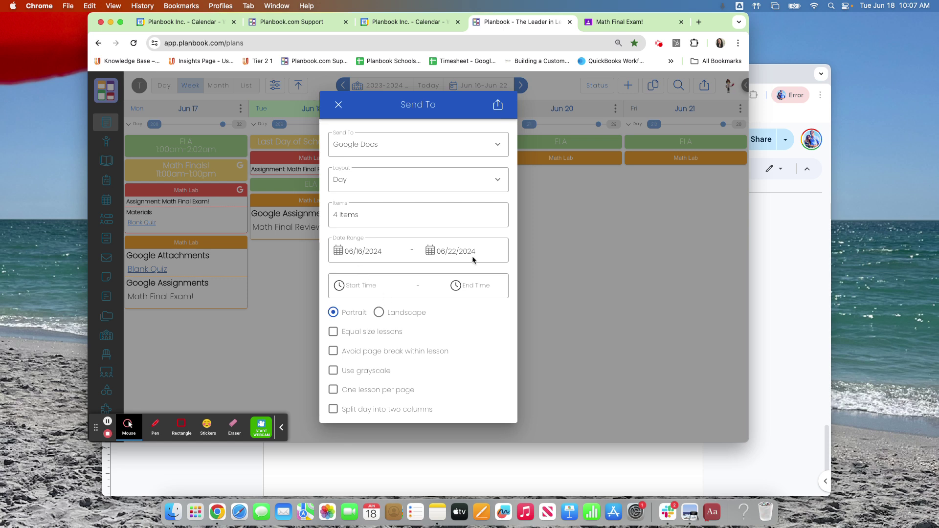
left_click(497, 106)
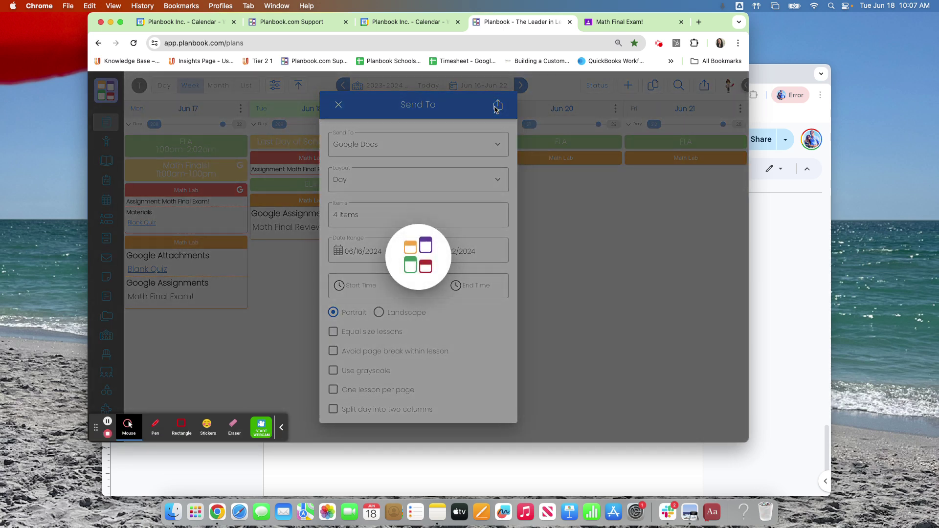